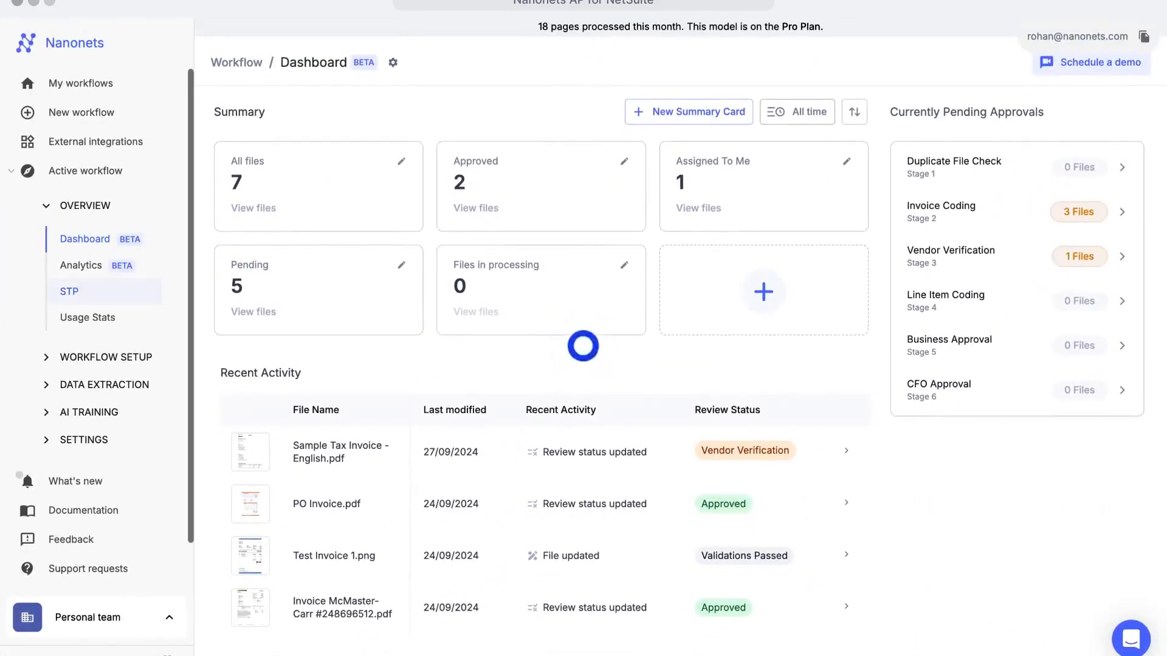
- Review the AI model's extracted invoice data from workflow setup, enlarging the invoice page
left_click(95, 356)
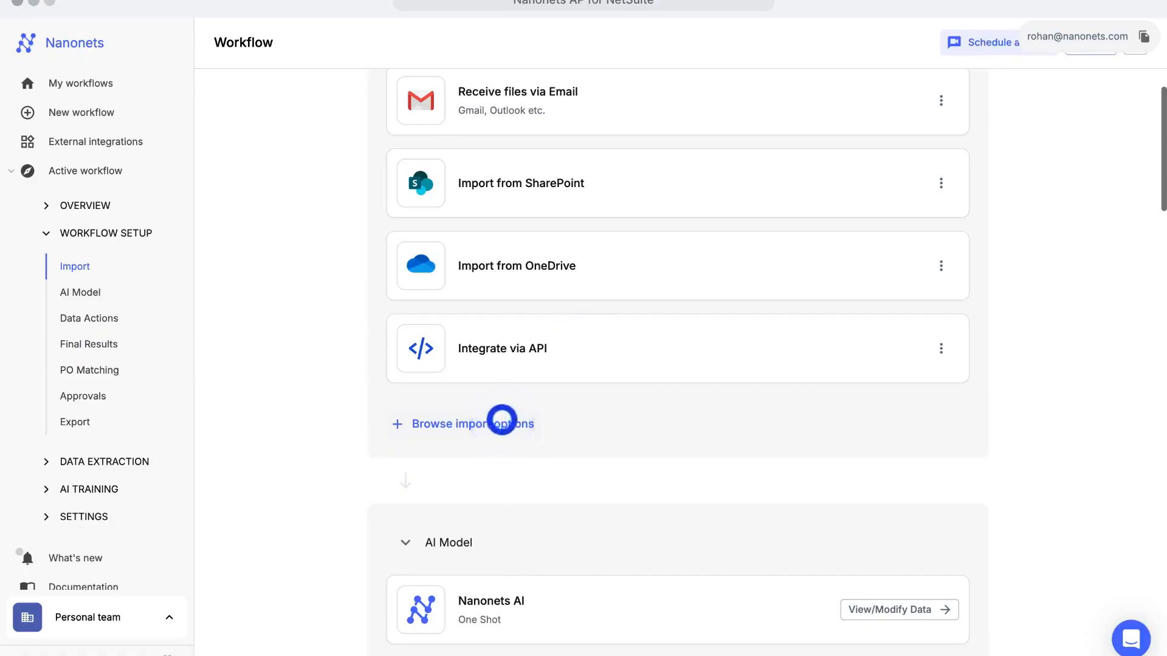
scroll(502, 421, "down", 3)
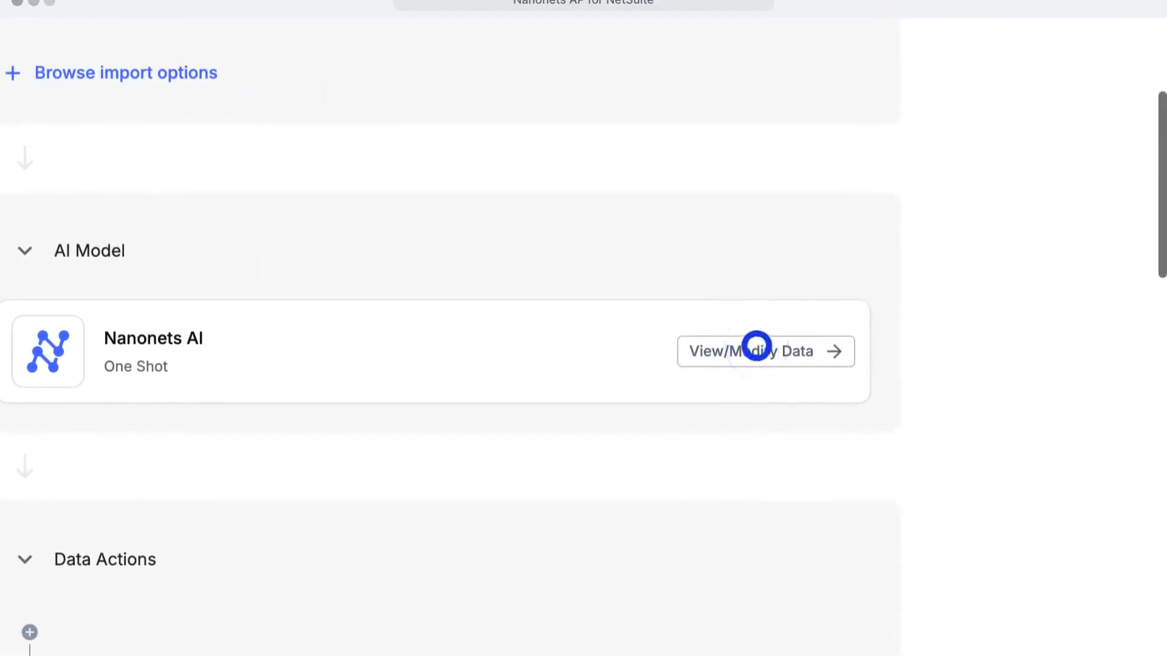
left_click(756, 347)
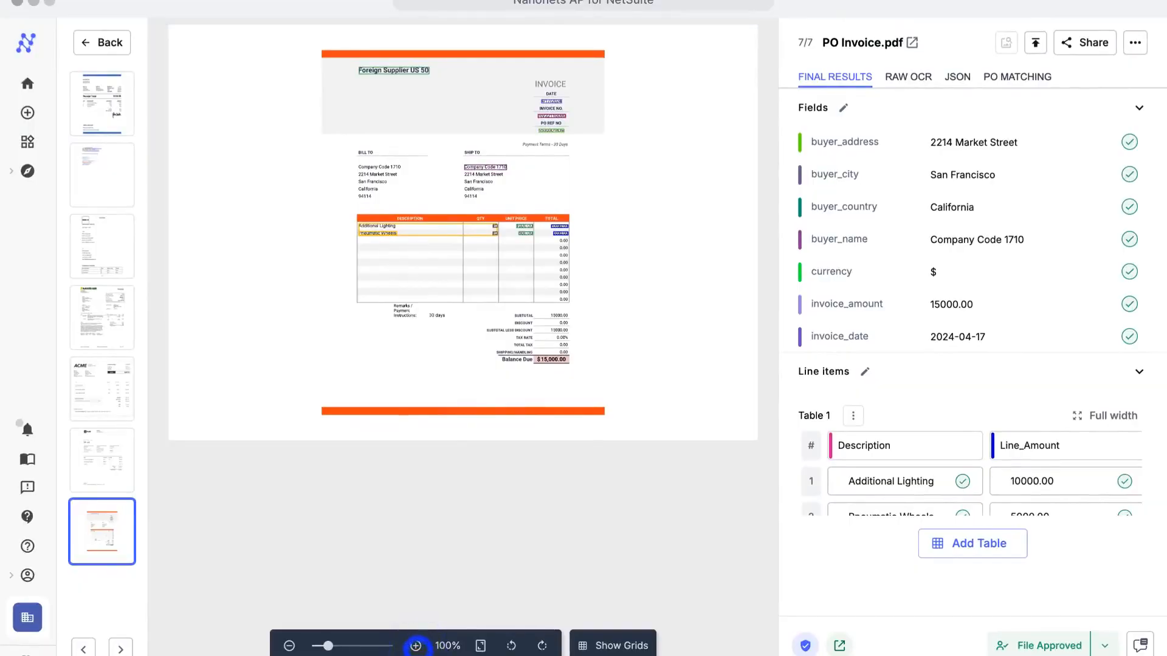
left_click(415, 645)
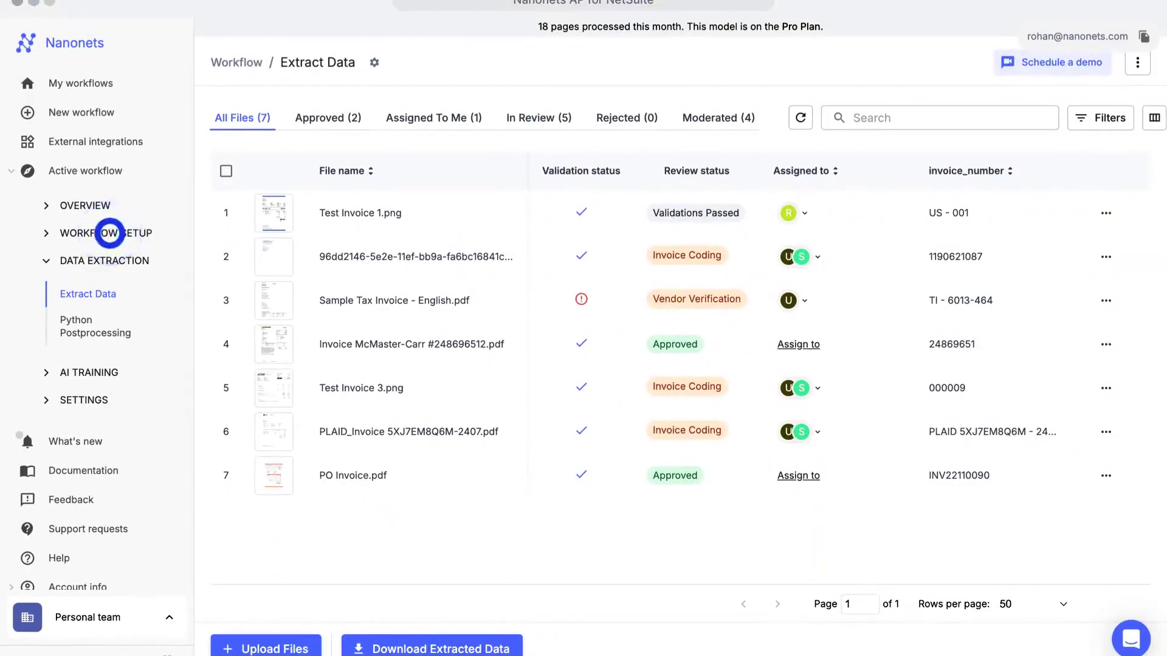
left_click(108, 232)
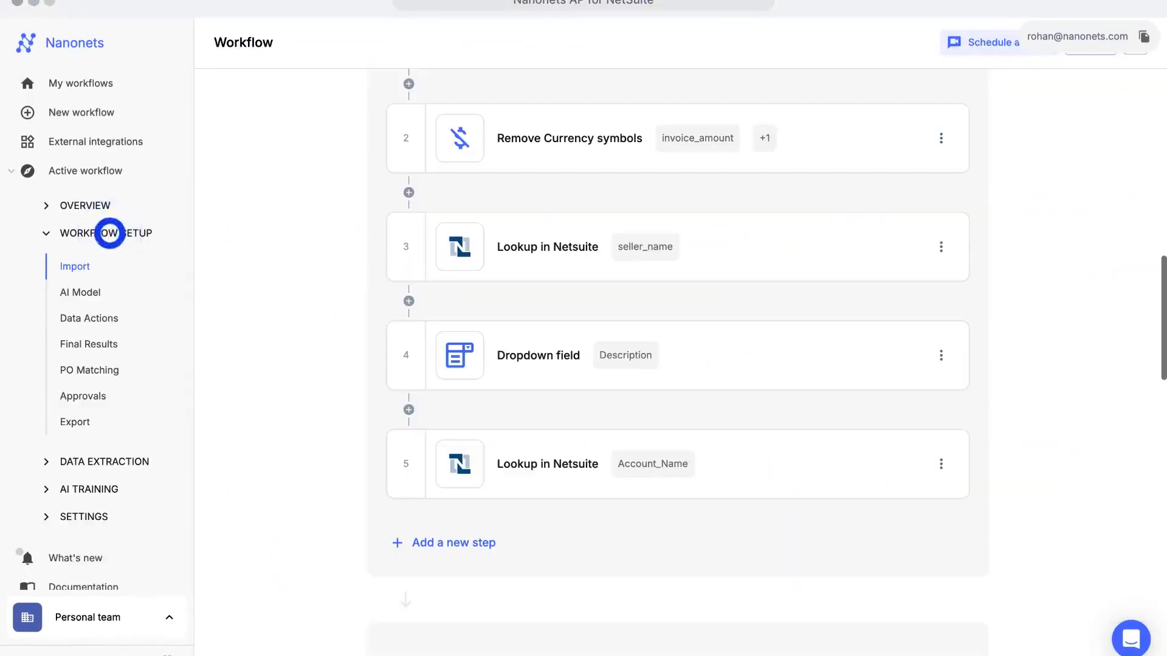
left_click(723, 259)
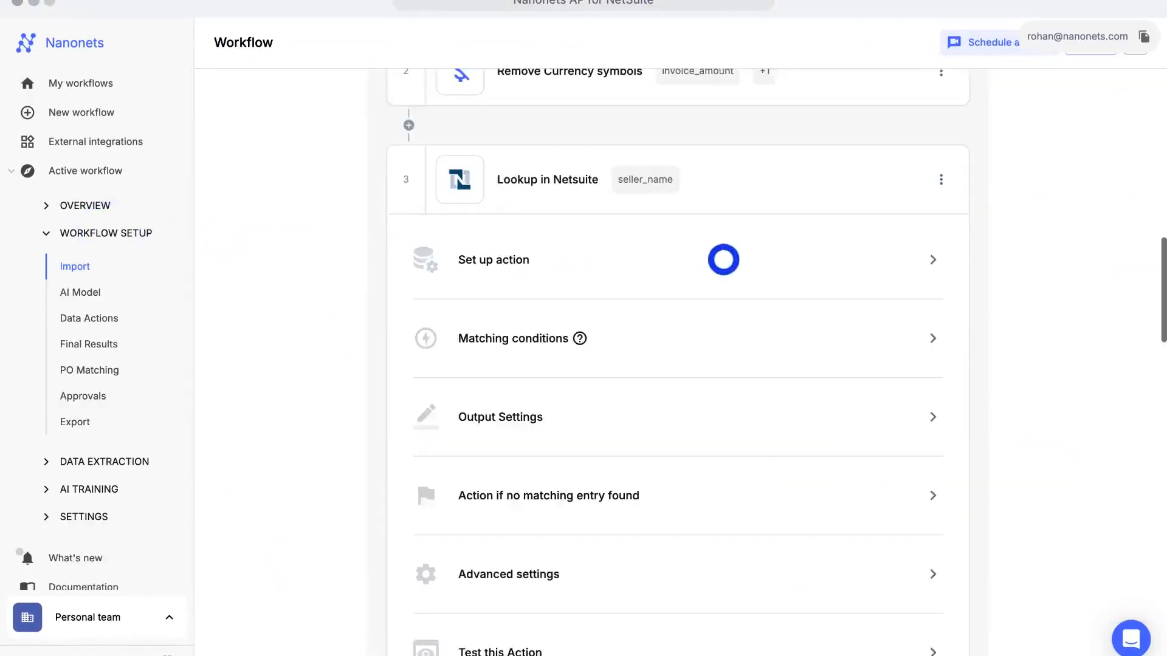
left_click(583, 345)
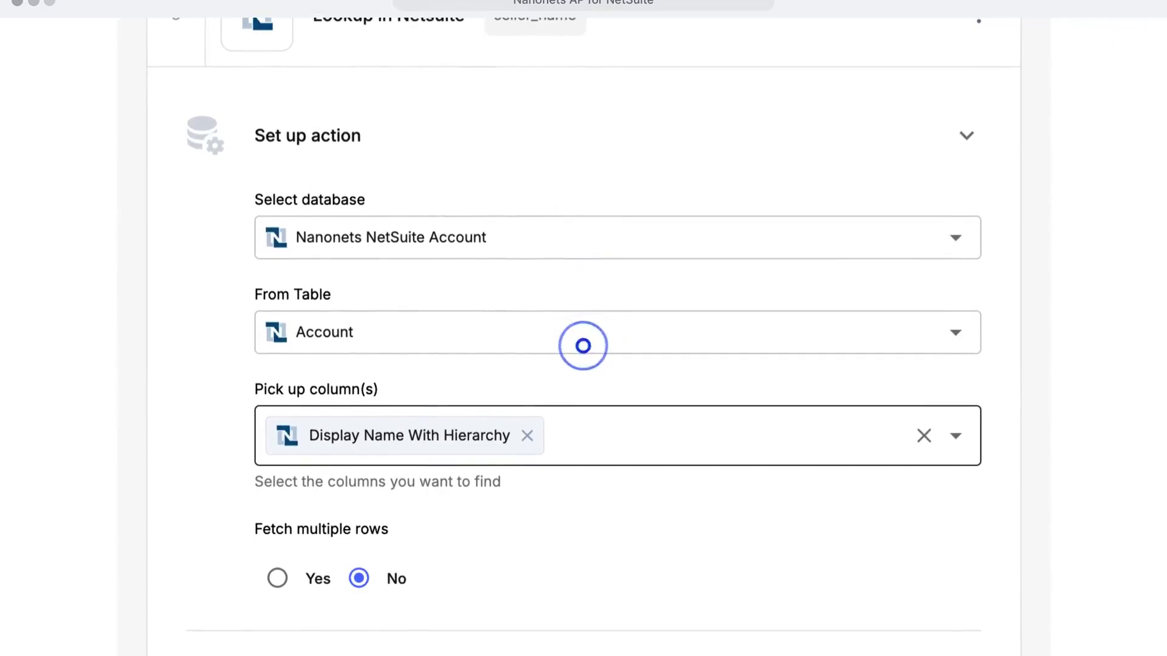
left_click(582, 332)
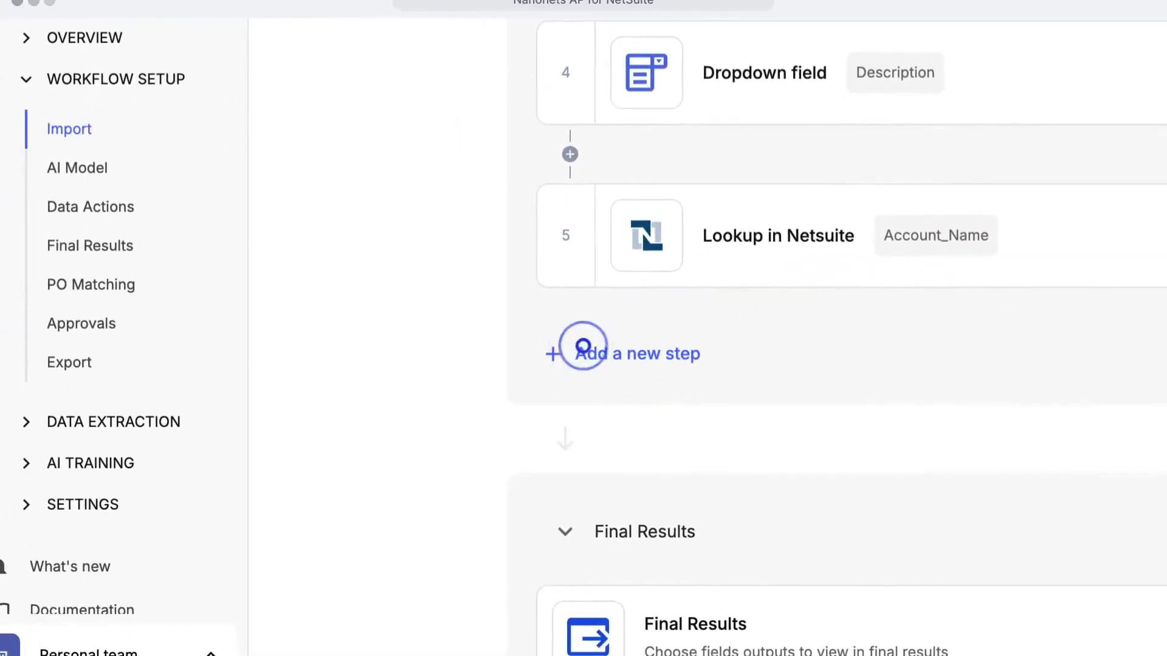
left_click(584, 351)
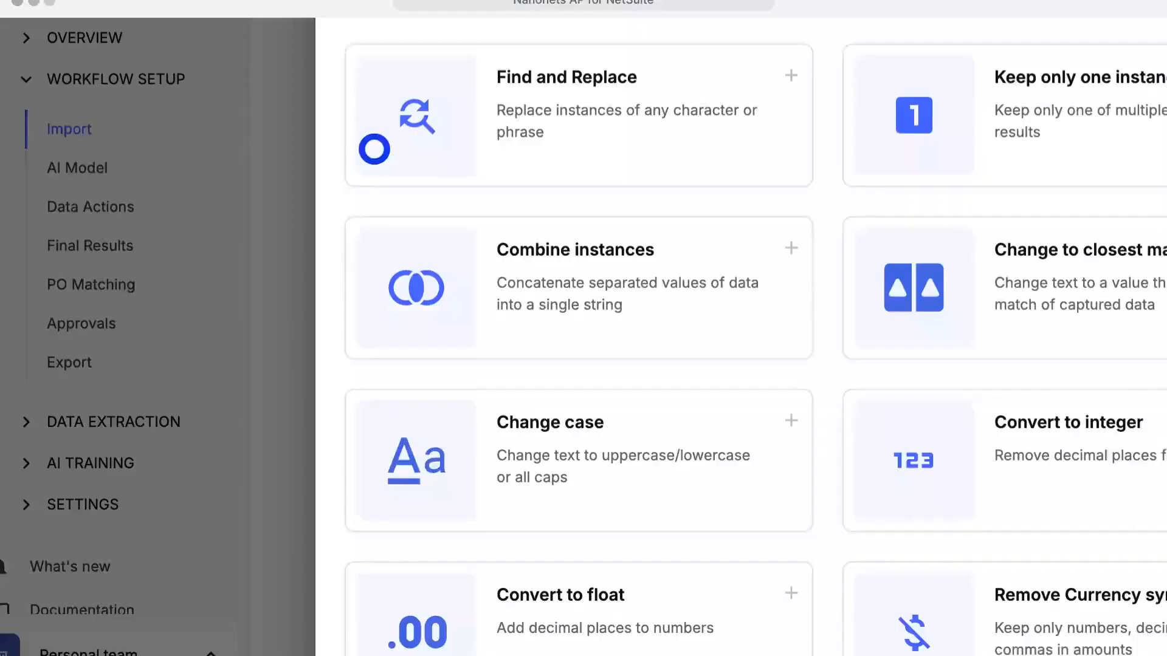
left_click(907, 64)
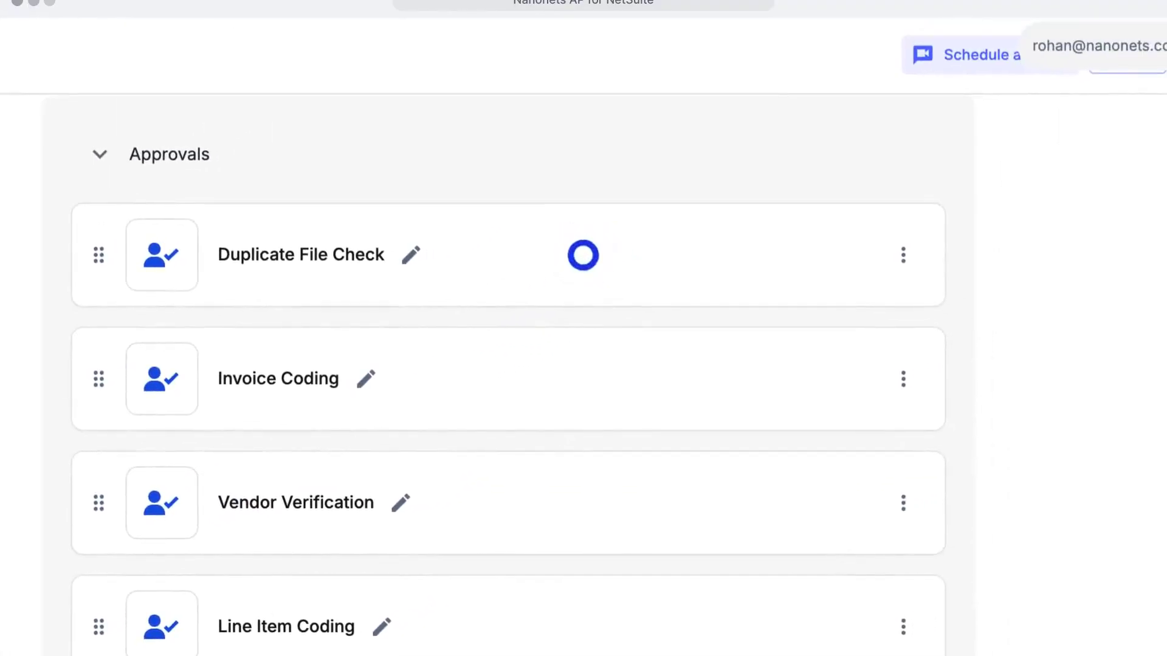
- Expand the Duplicate File Check stage, keeping AP Team reviewers and first-approval acceptance
left_click(582, 254)
left_click(583, 344)
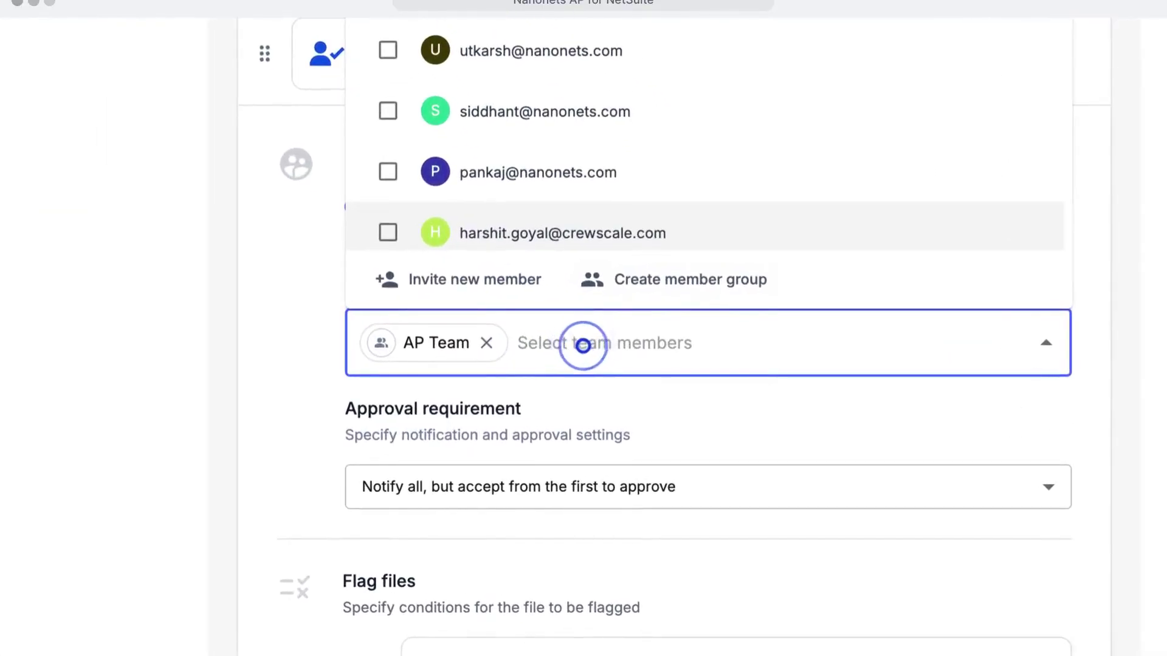
left_click(583, 344)
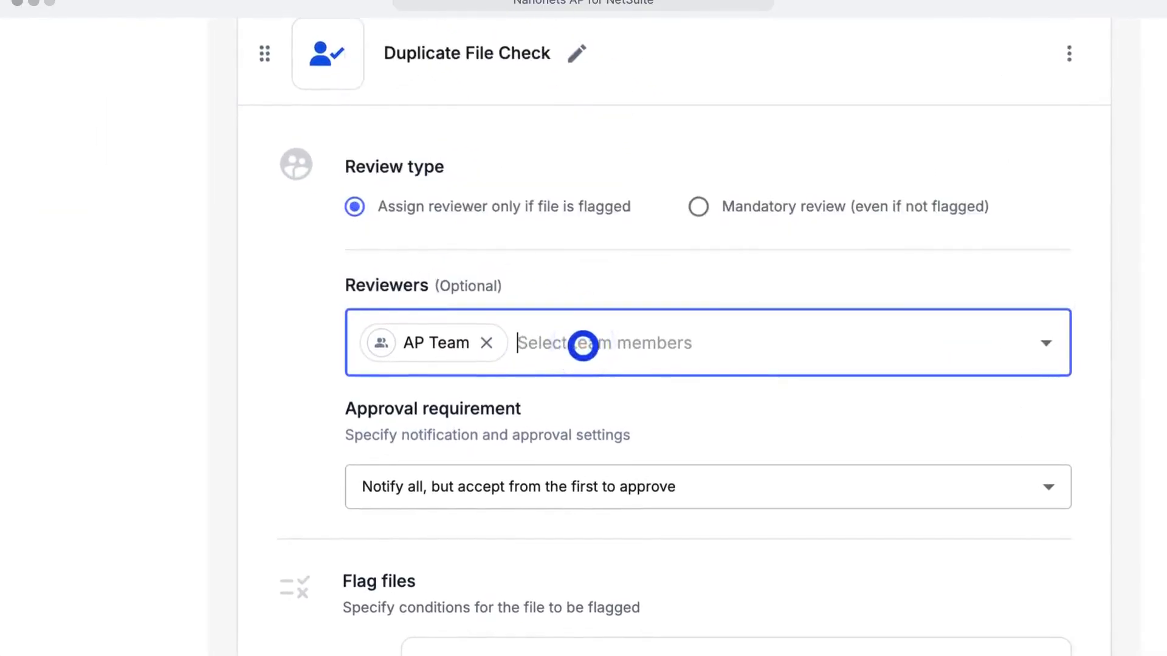
scroll(582, 345, "down", 2)
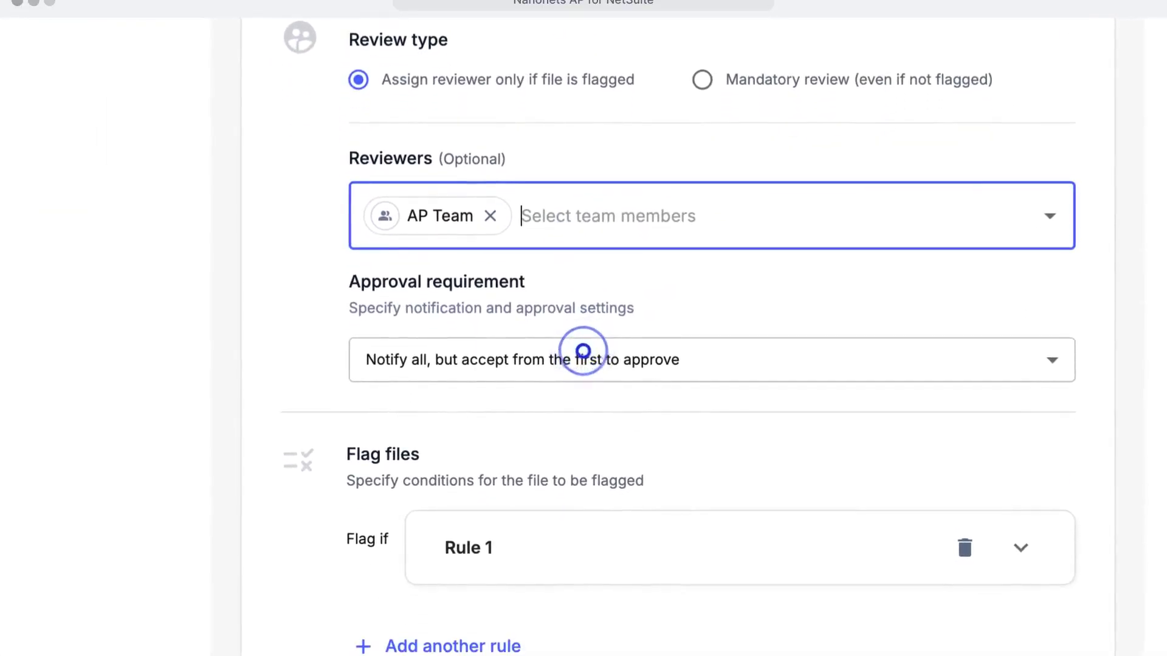
left_click(582, 356)
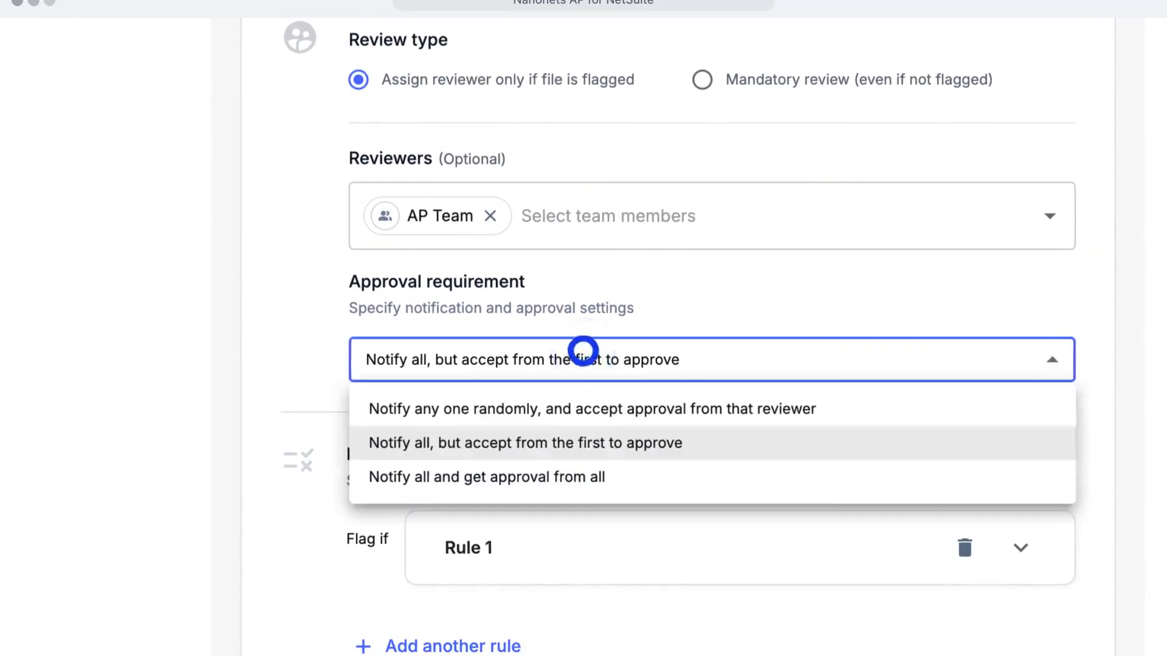
left_click(583, 359)
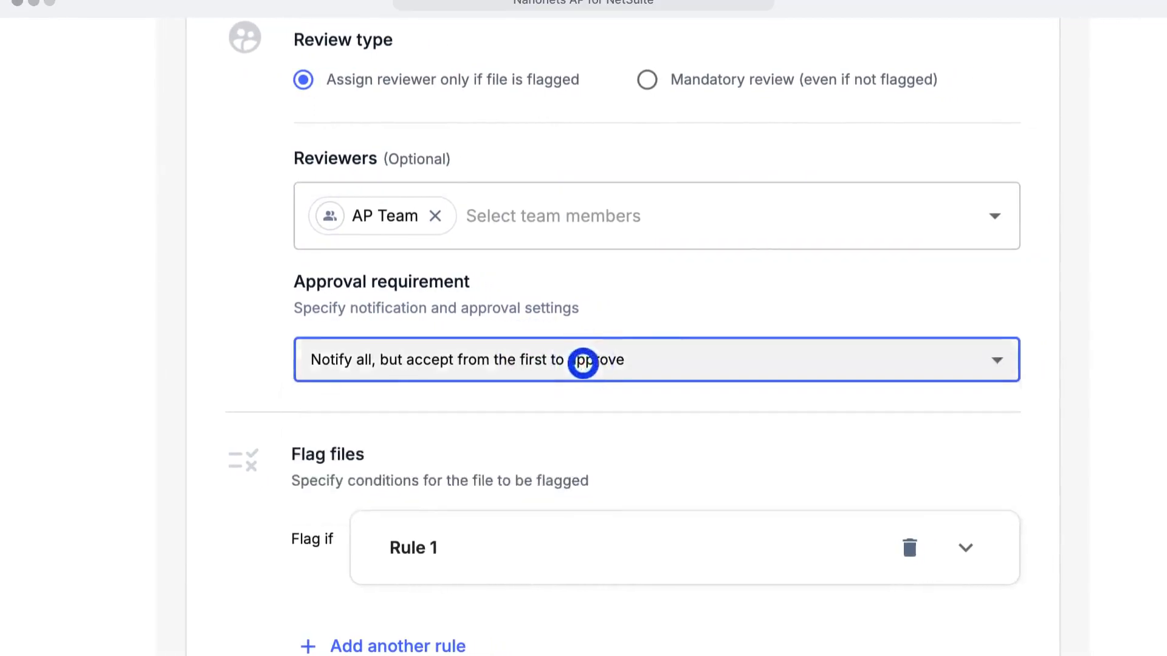
scroll(582, 360, "up", 3)
scroll(582, 253, "down", 5)
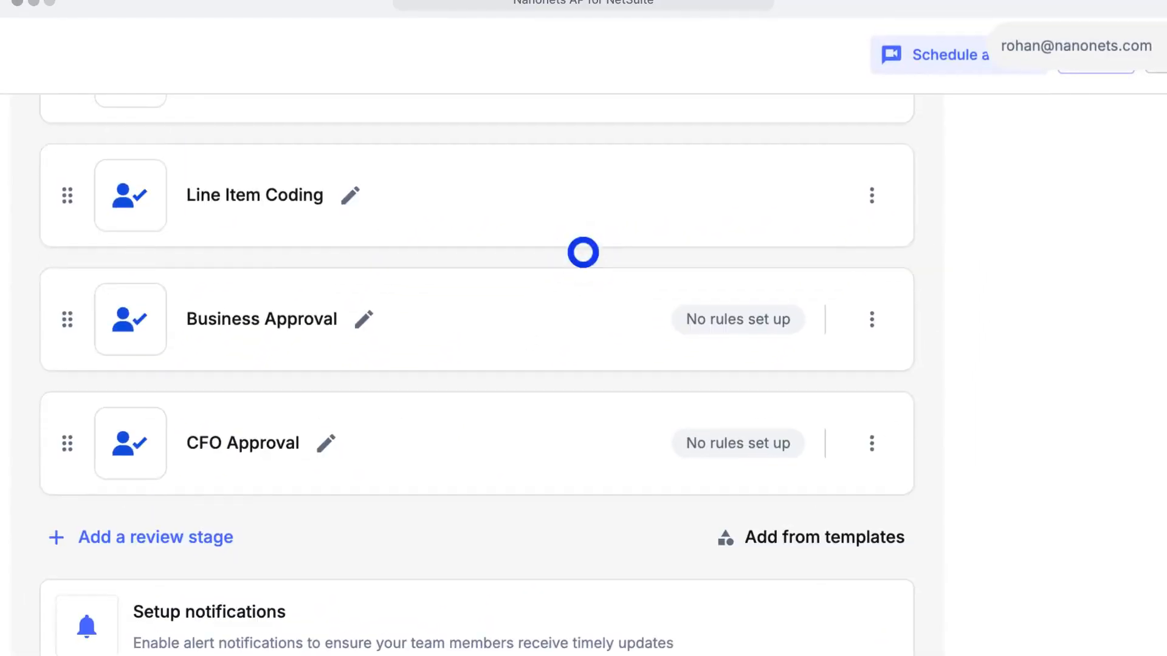
scroll(583, 346, "down", 3)
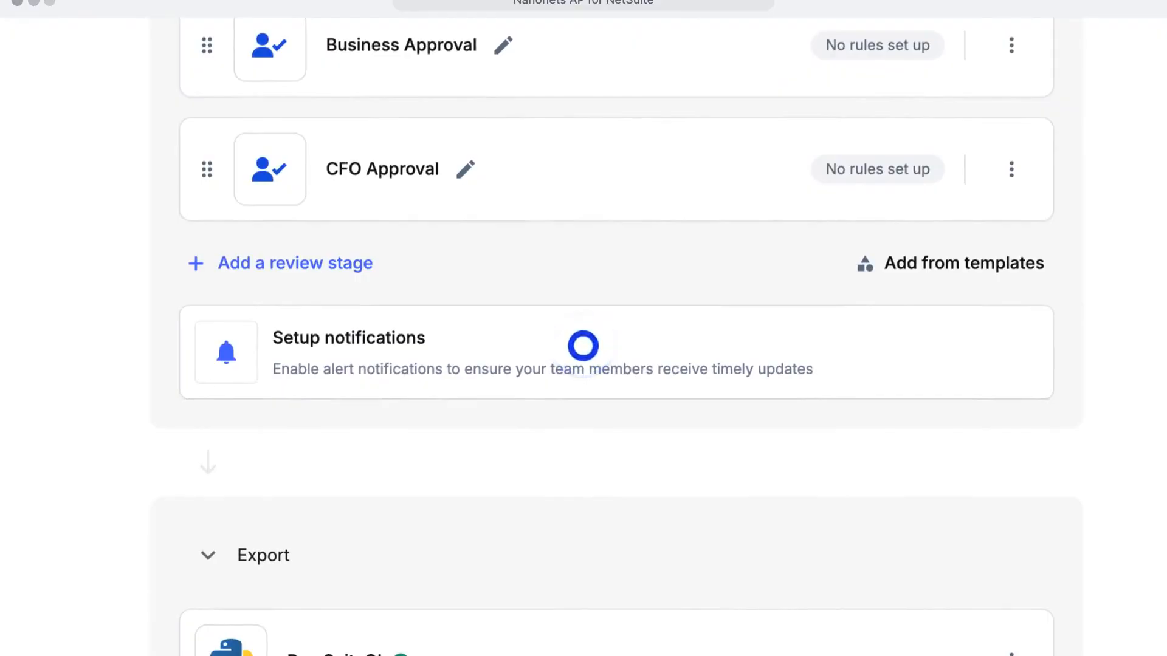
left_click(583, 346)
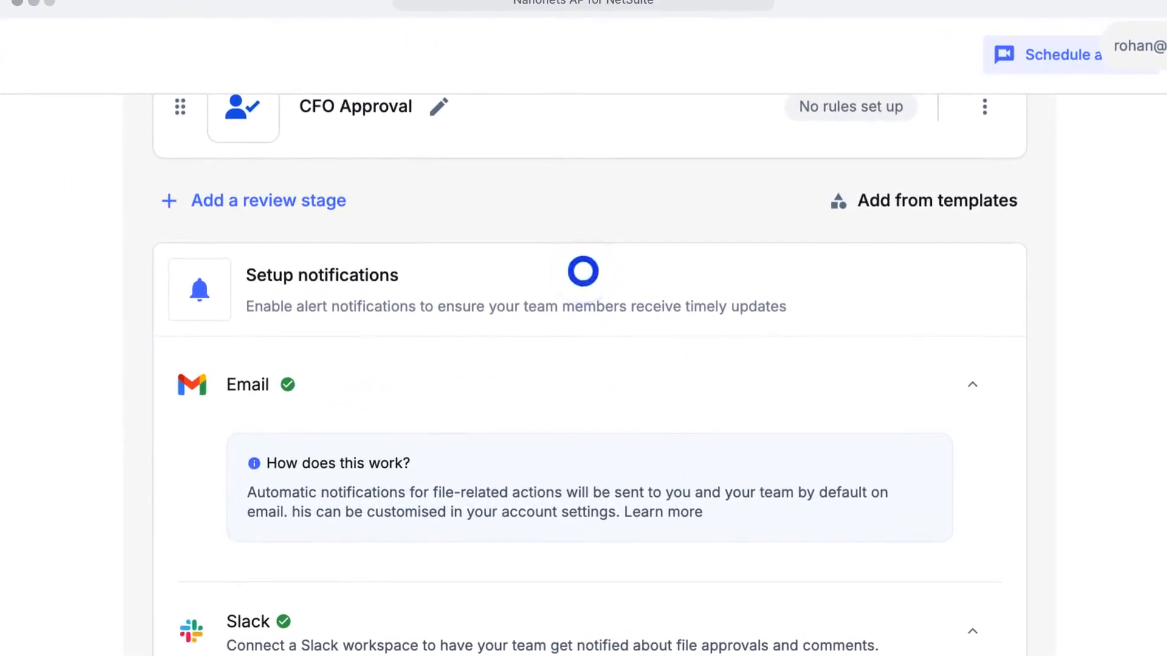
left_click(582, 271)
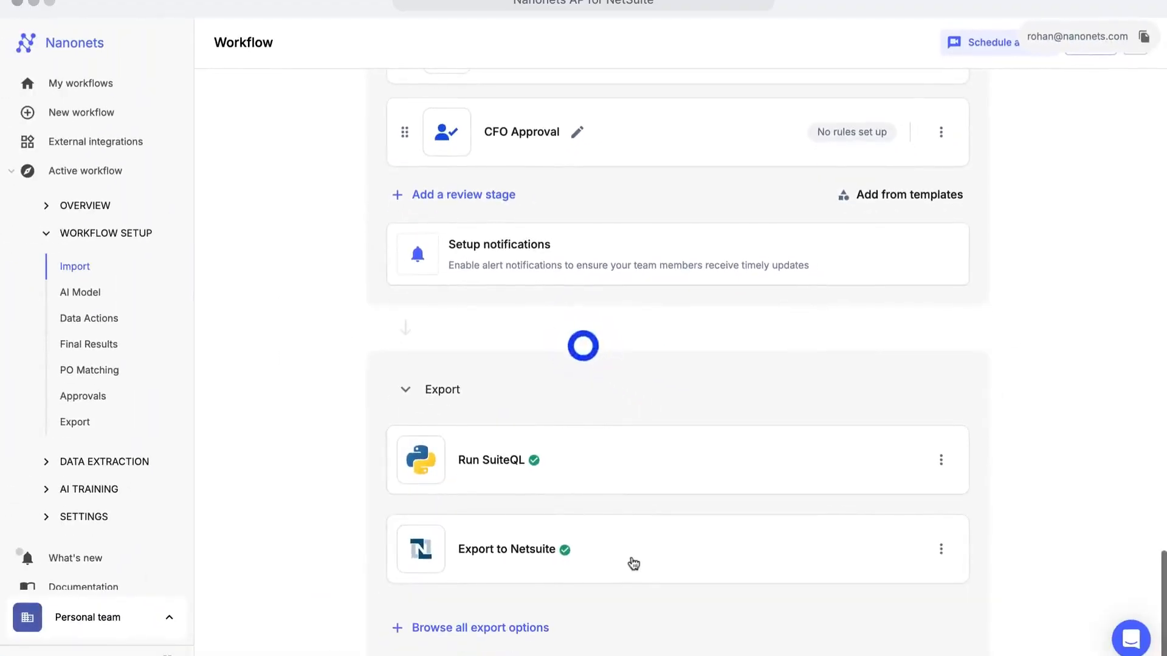
left_click(633, 557)
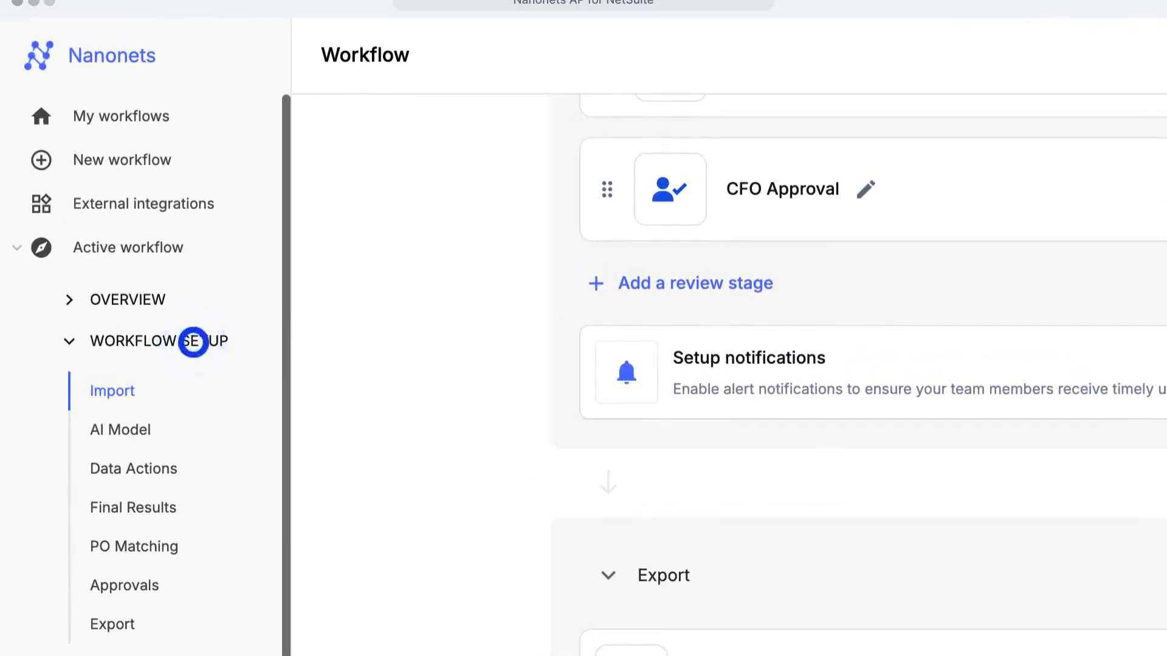
- Go from the workflow overview to the Analytics reports page
left_click(131, 301)
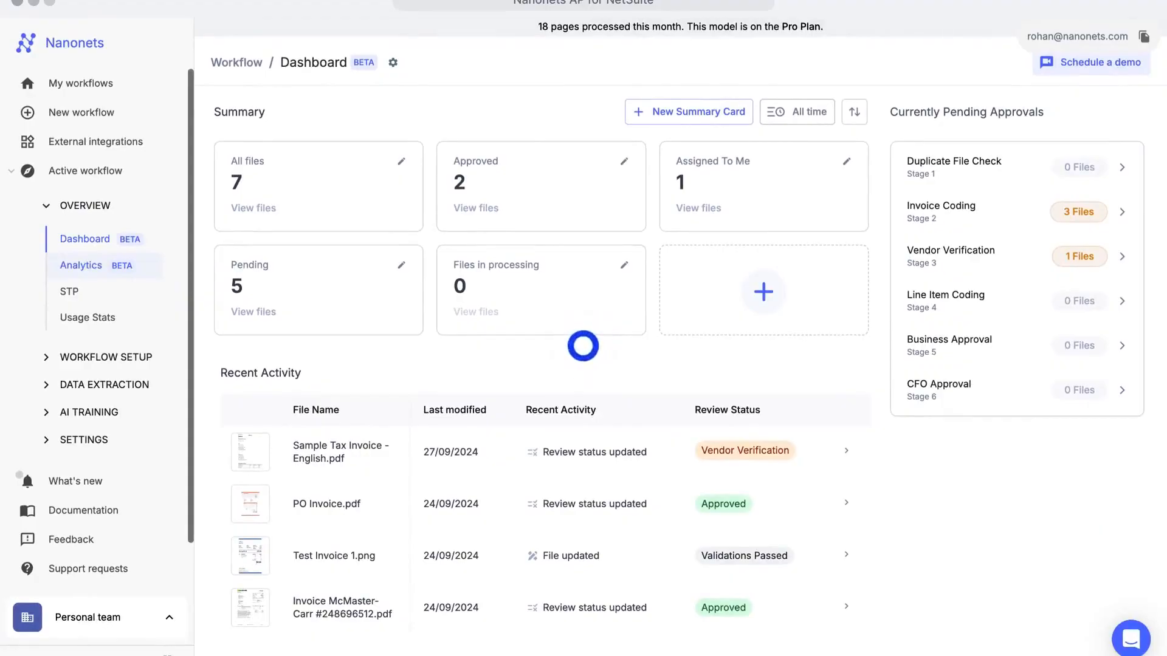
left_click(84, 264)
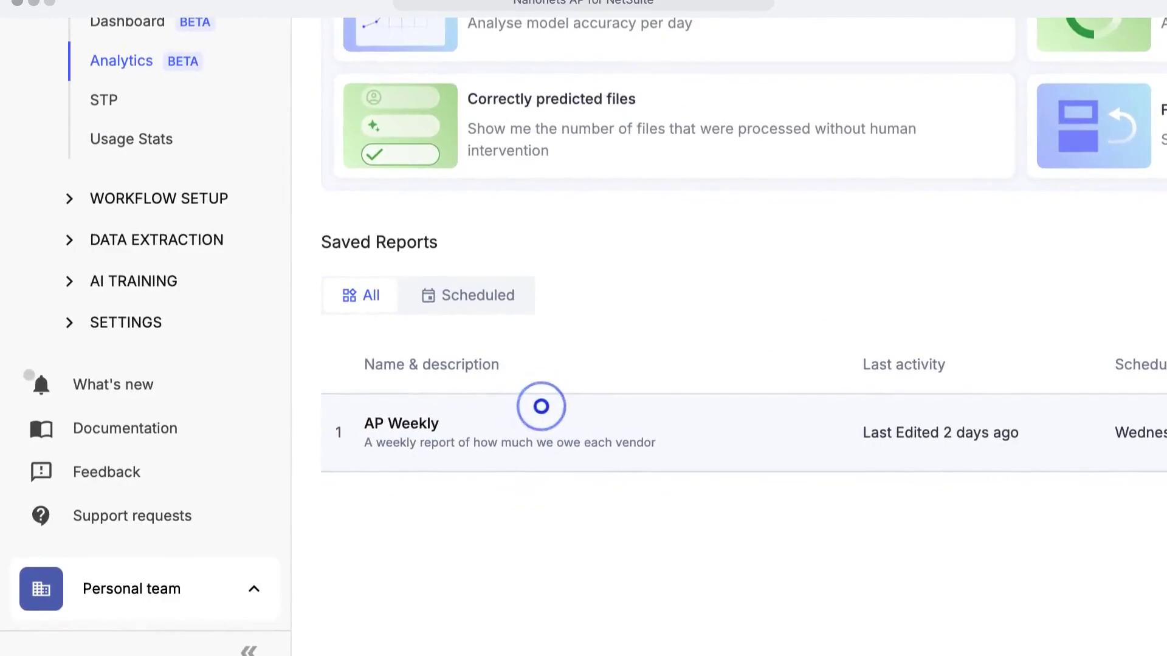
- Check the AP Weekly report's visualisation and Wednesday 10:30 PM schedule, then return to the dashboard
left_click(541, 407)
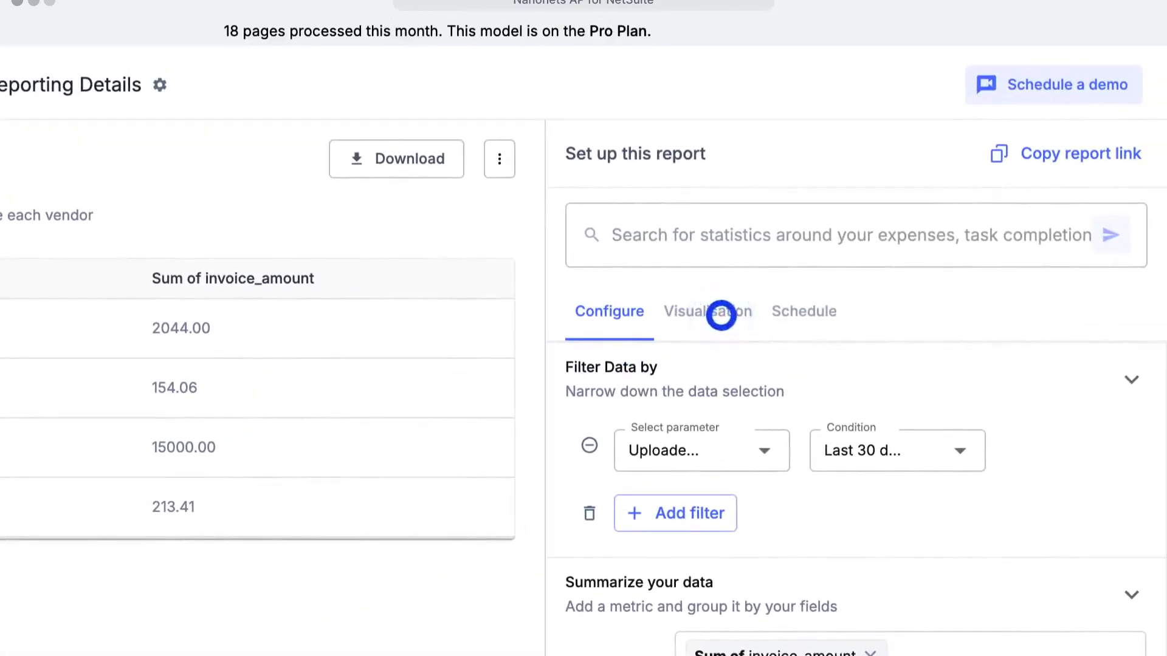
left_click(708, 311)
left_click(803, 311)
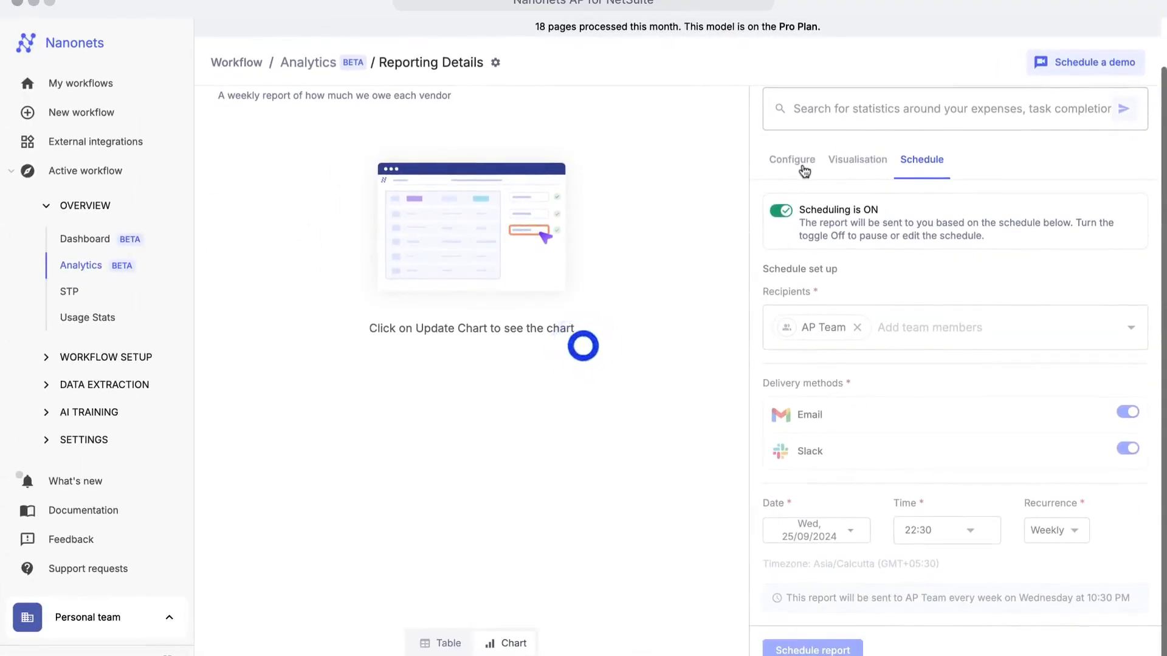
left_click(792, 161)
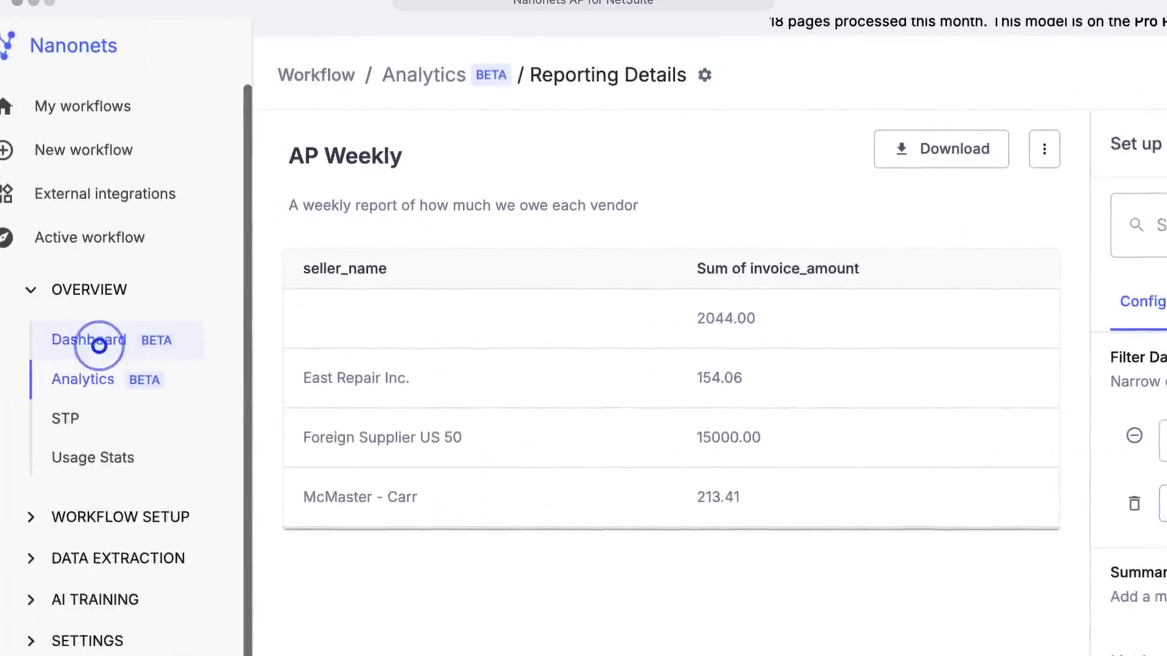
left_click(129, 345)
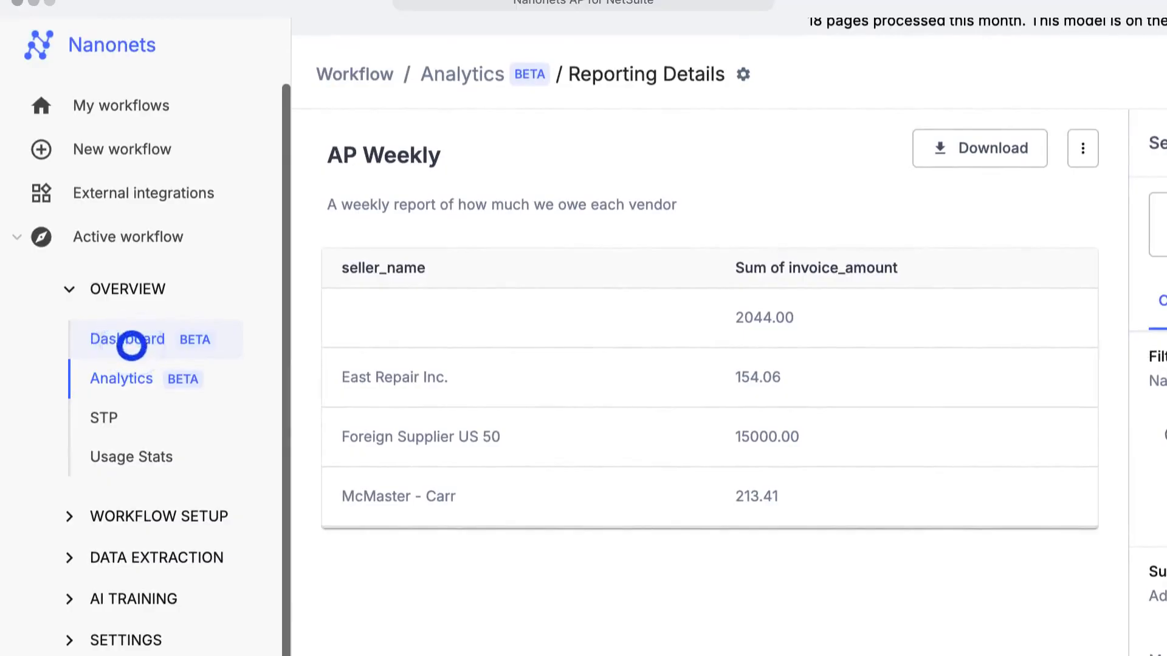